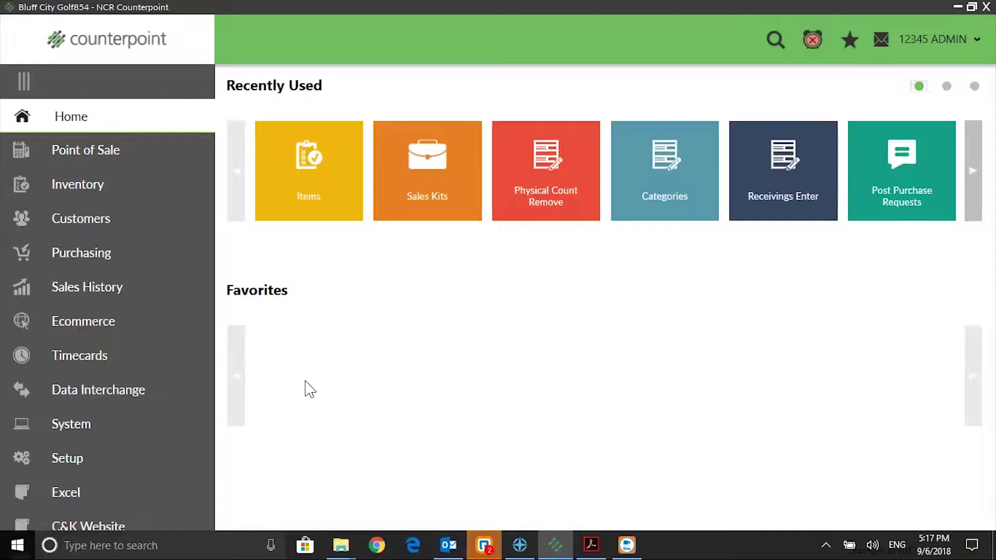
Open the inventory item categories setup and check the APPAREL category's Price-1 minimum margin and target margin
click(60, 458)
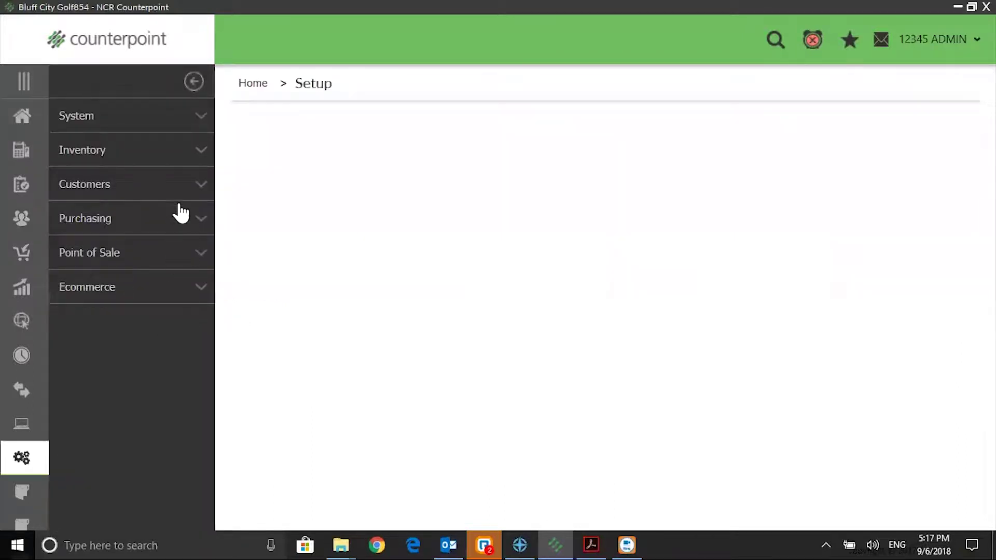
click(151, 157)
click(950, 193)
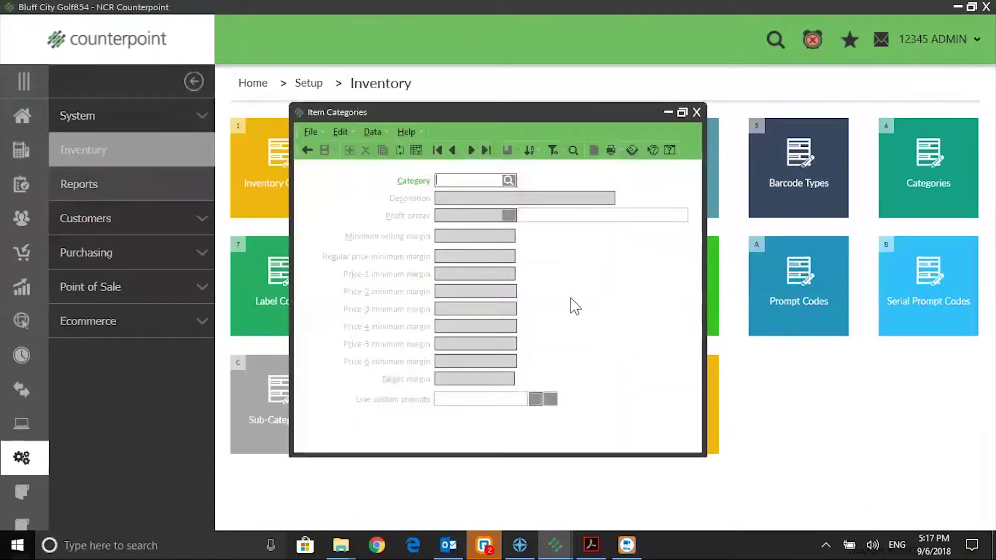
click(470, 153)
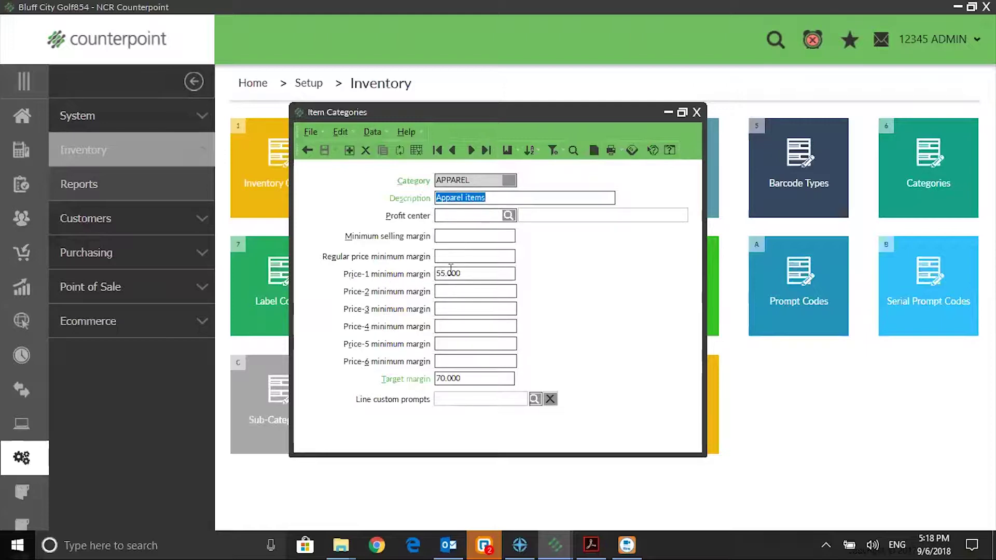
click(472, 275)
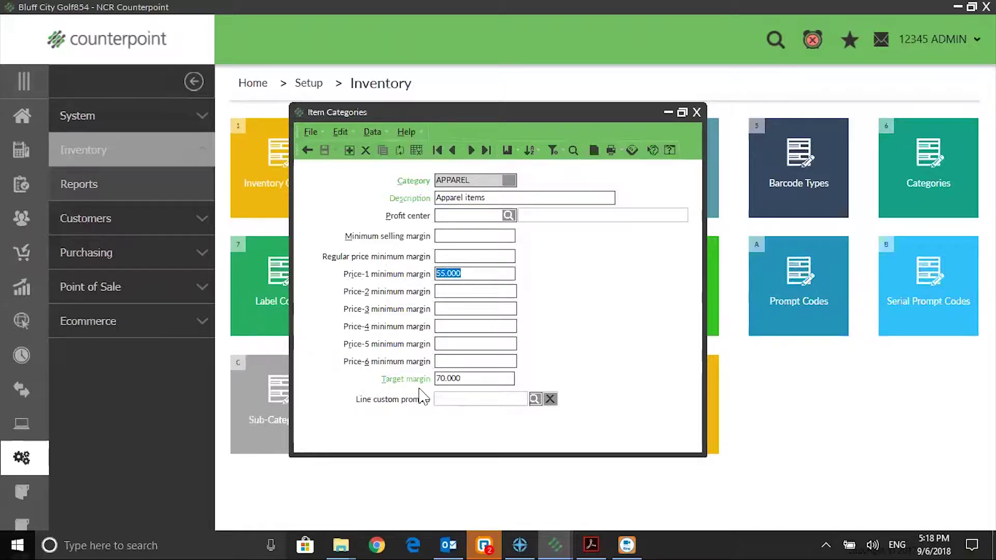
drag(465, 379, 387, 378)
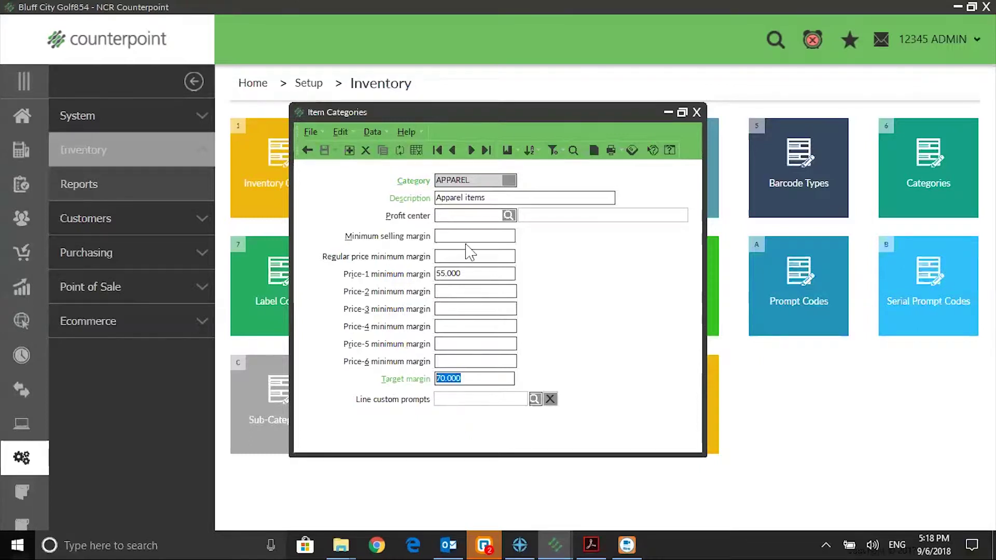
Clear the minimum selling margin of the FOOD category, save the record and close the item categories
click(471, 151)
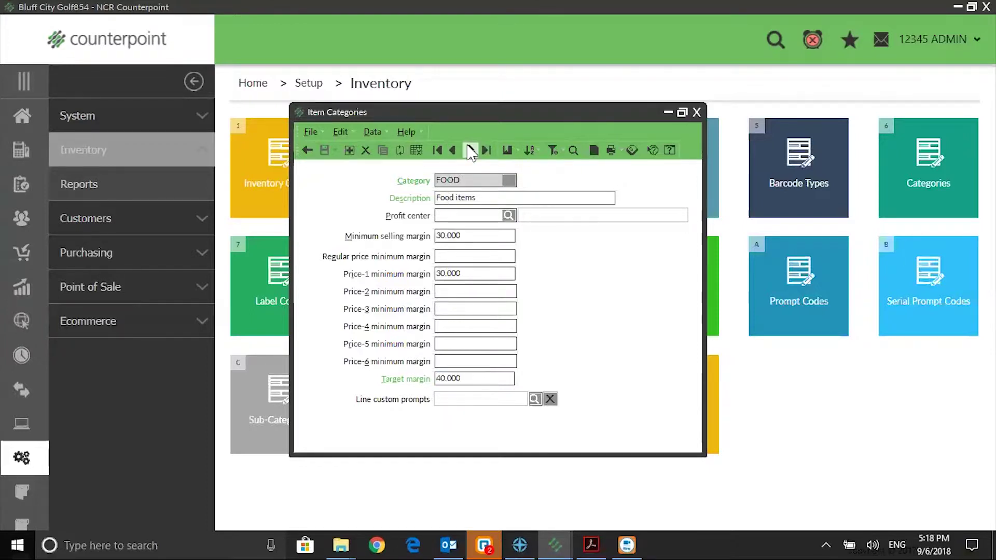
click(463, 235)
key(Delete)
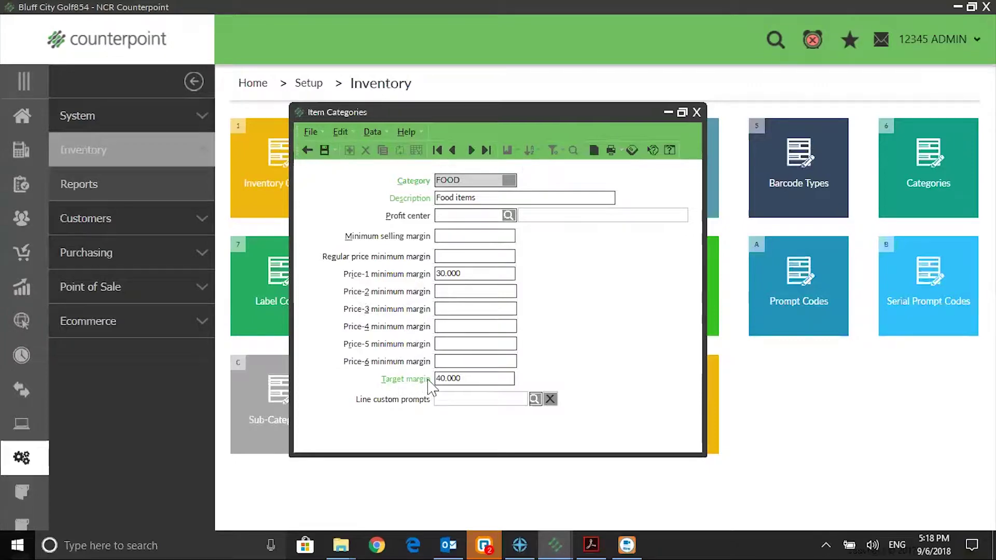
click(328, 151)
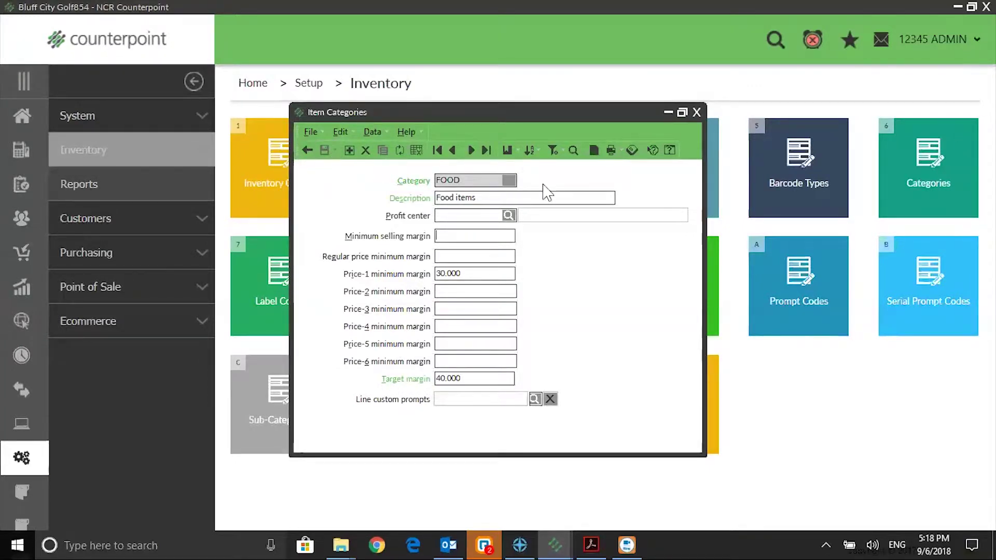
click(696, 112)
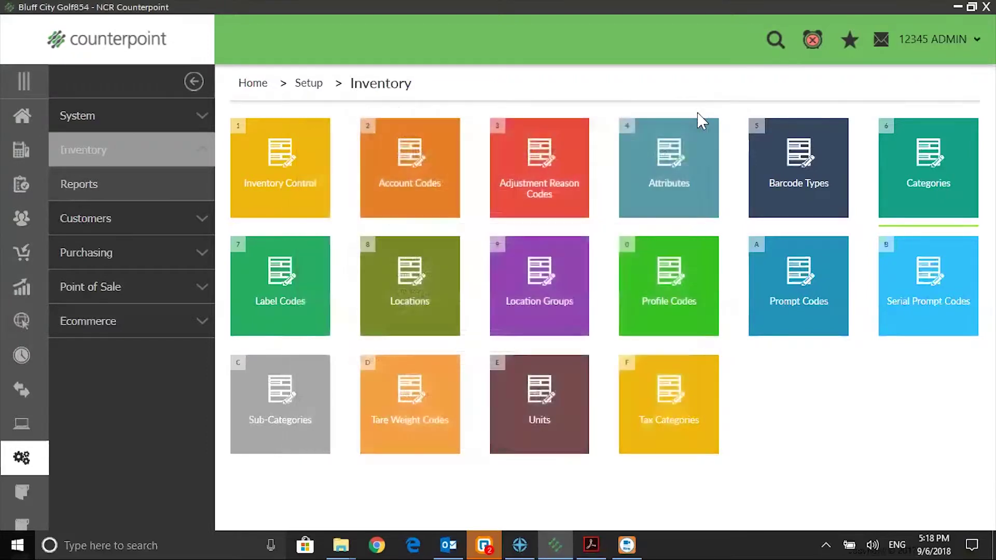
Open the inventory items list and show the Banana item's full record
click(21, 116)
click(80, 187)
click(277, 163)
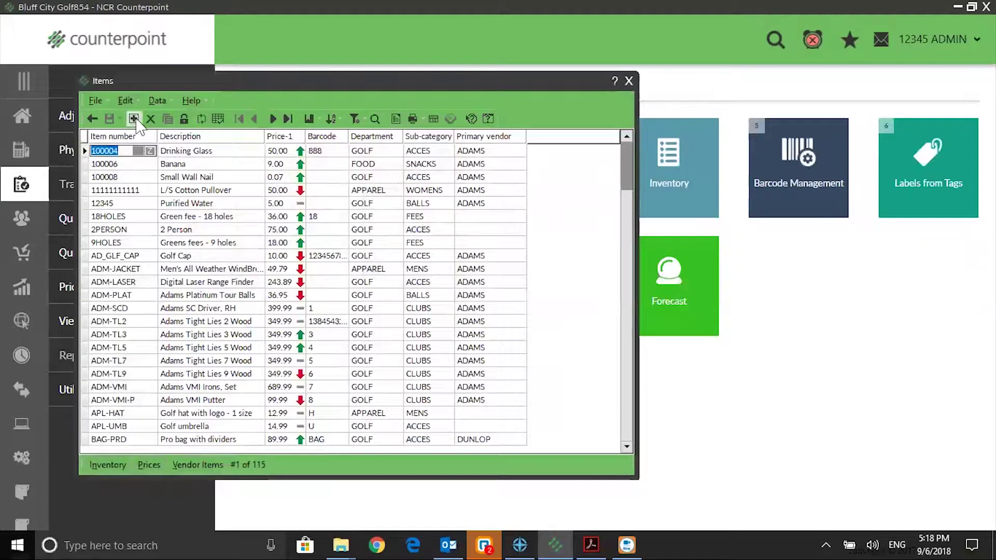
key(Down)
key(Tab)
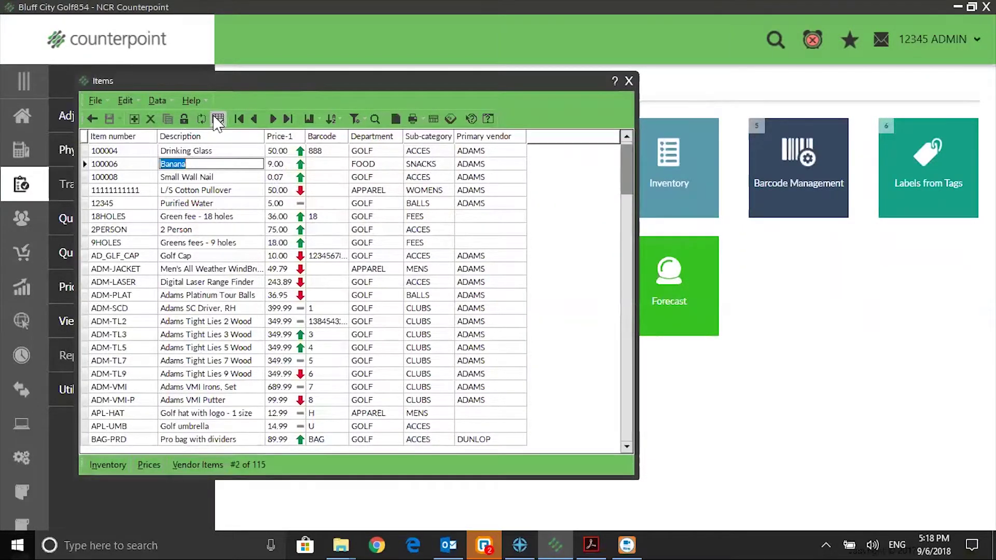
key(ctrl+alt+r)
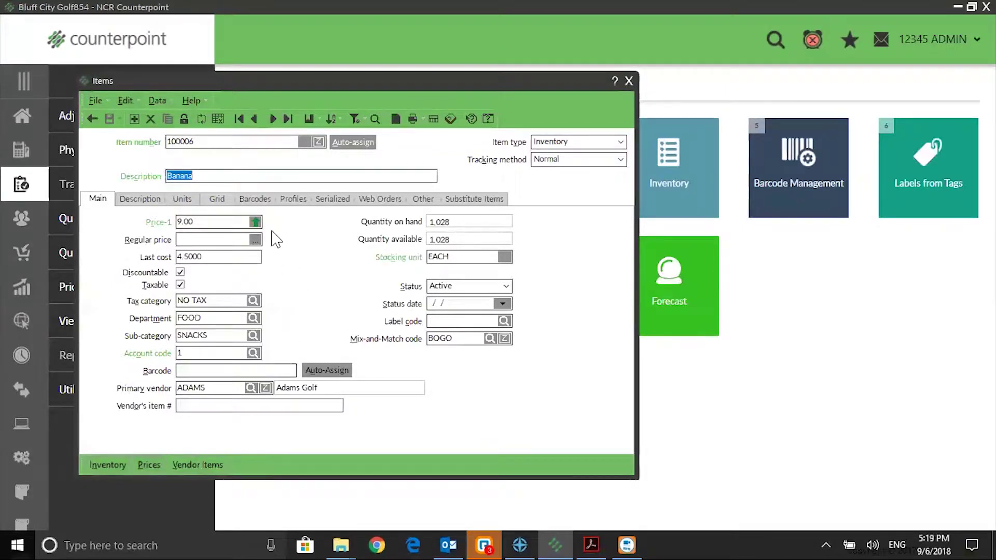
Review the minimum and target margin prices for Banana's Price-1, accept the current price and save the item
mouse_move(257, 226)
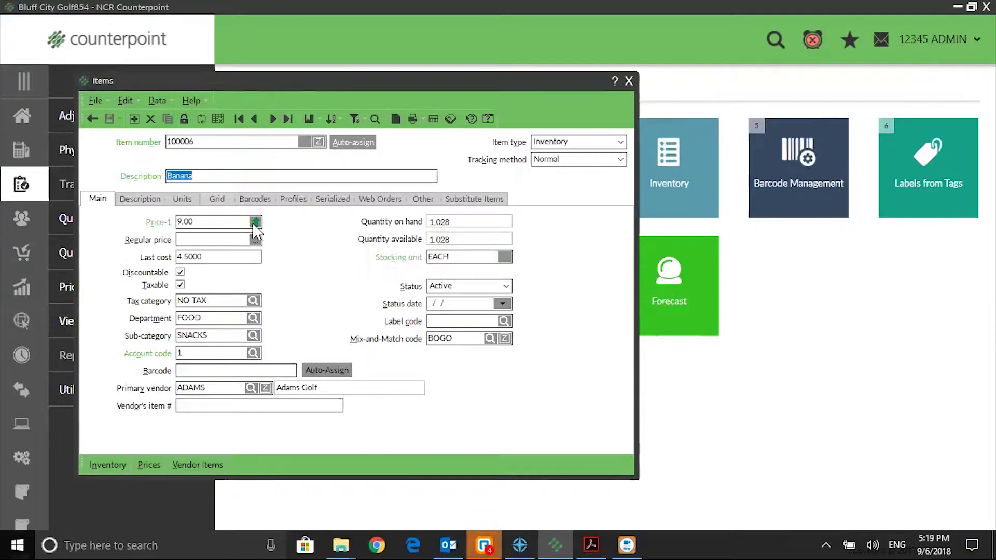
click(256, 223)
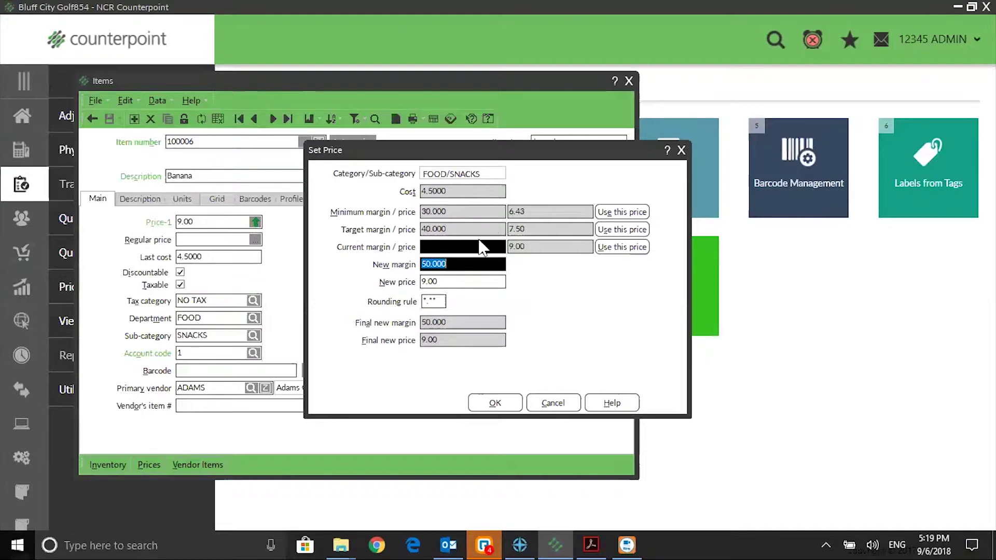
click(535, 211)
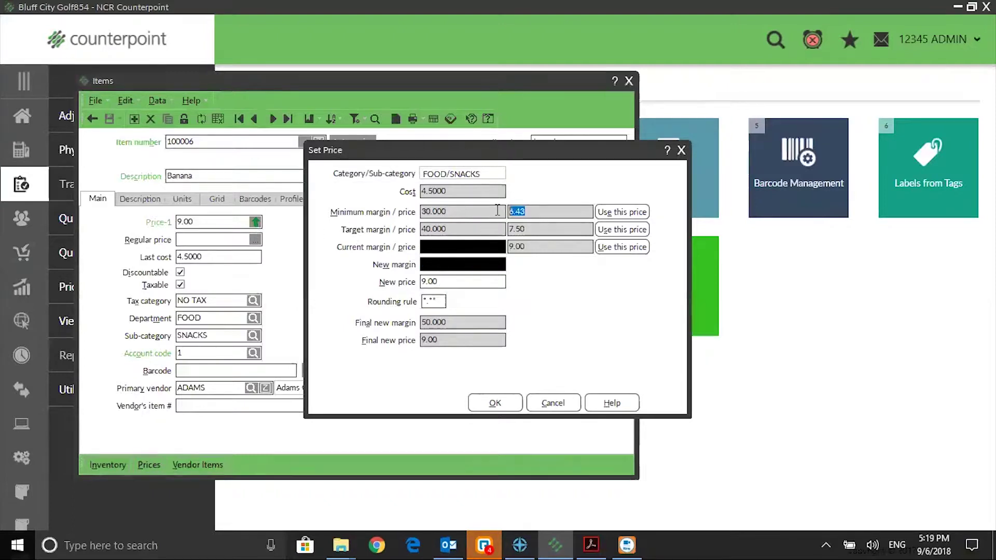
click(467, 231)
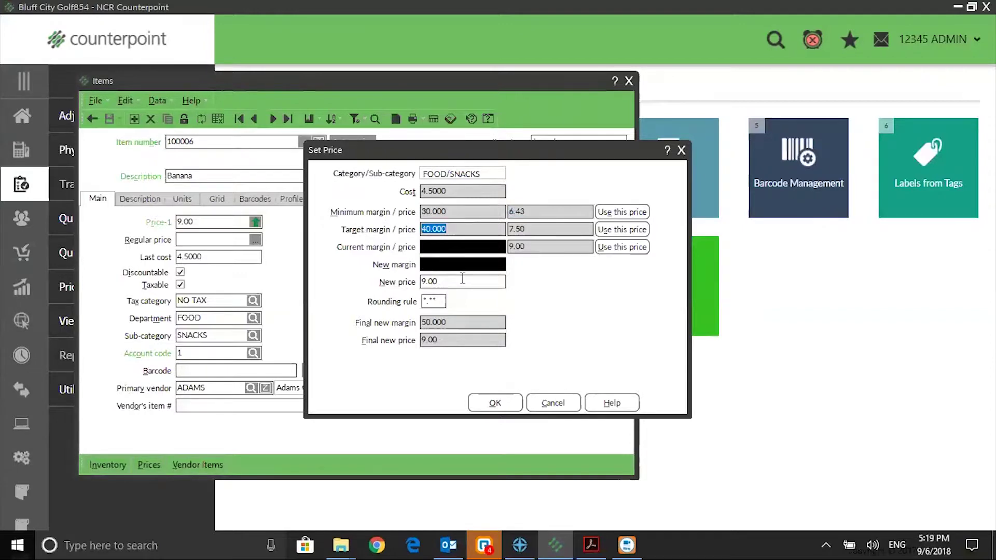
click(540, 230)
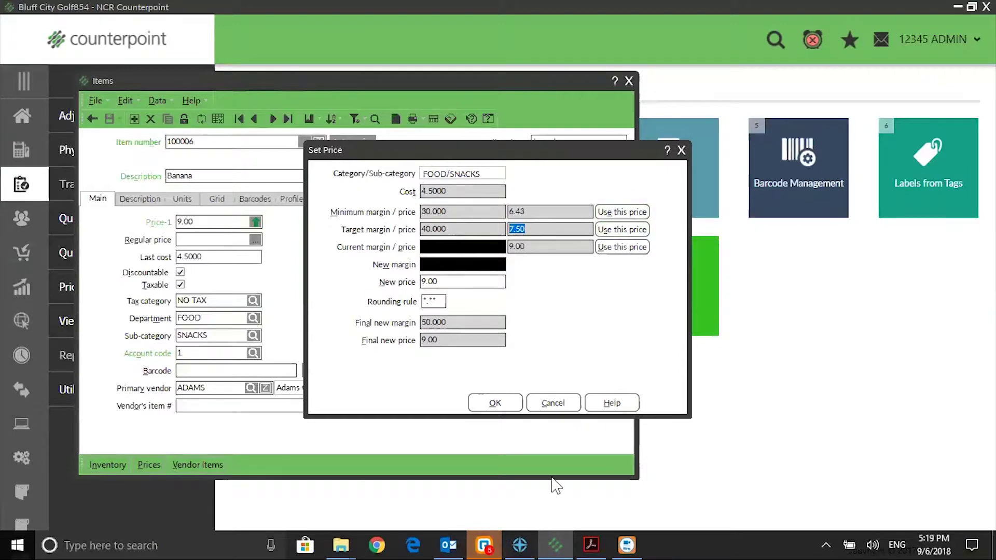
click(489, 407)
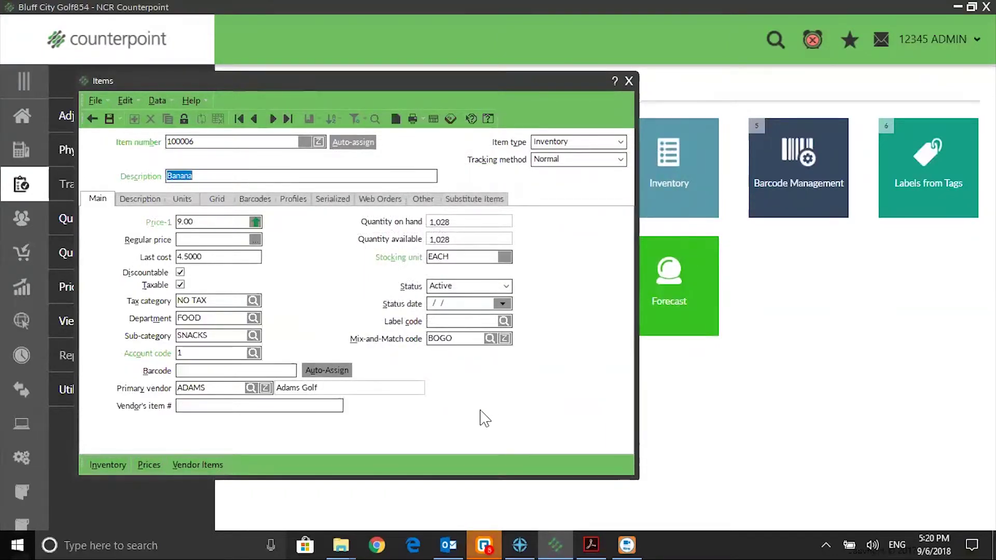
click(109, 119)
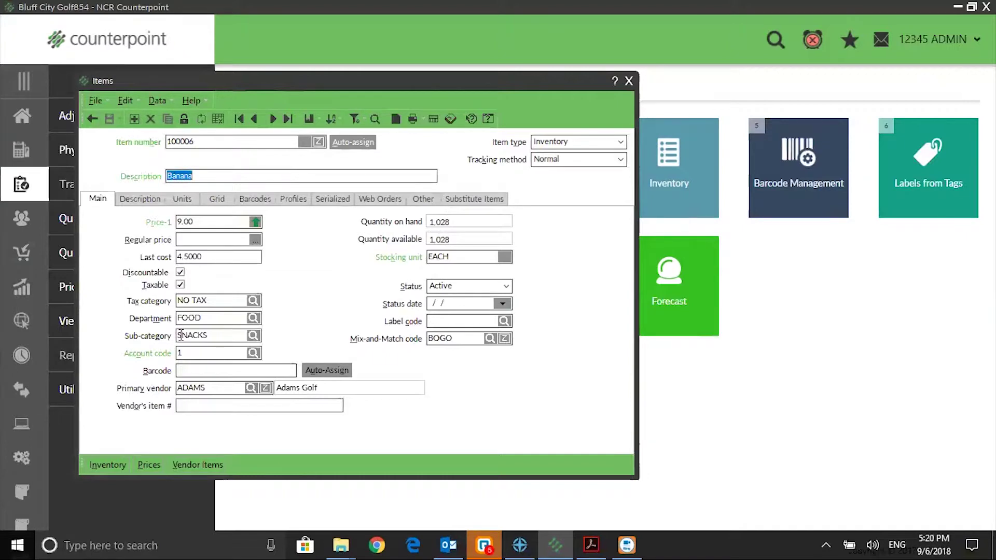
Return to the items table to review the margin indicators, and open the full record of L/S Cotton Pullover
click(218, 119)
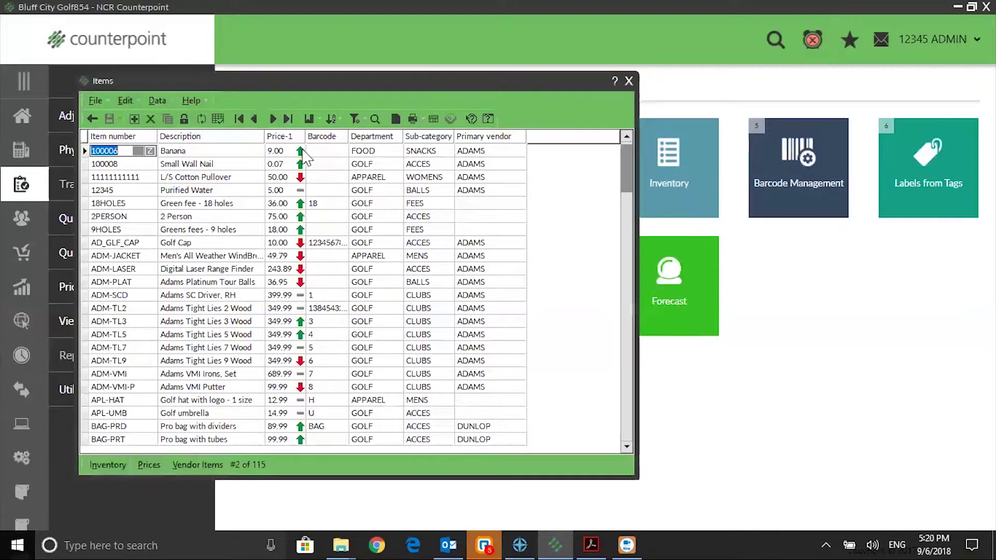
mouse_move(301, 150)
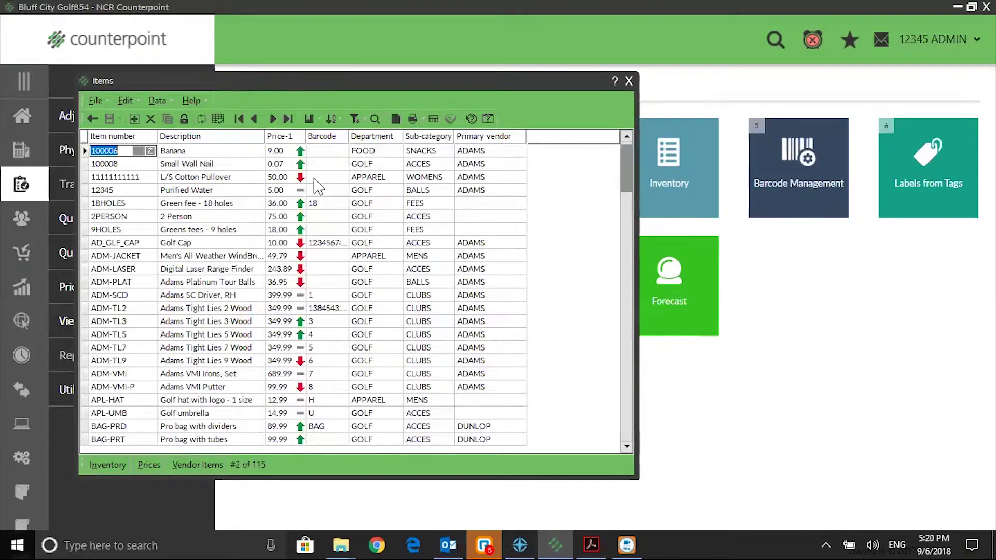
mouse_move(300, 182)
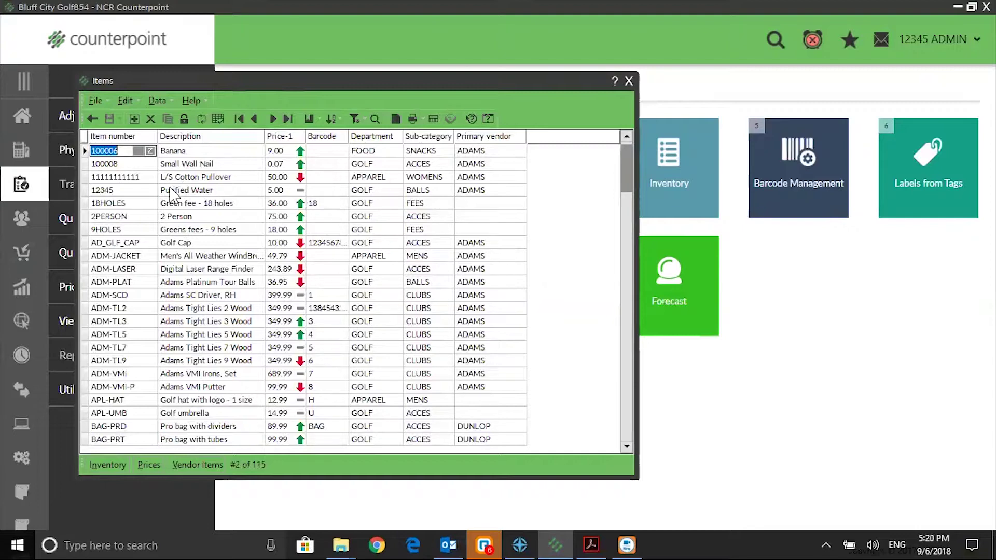
click(187, 176)
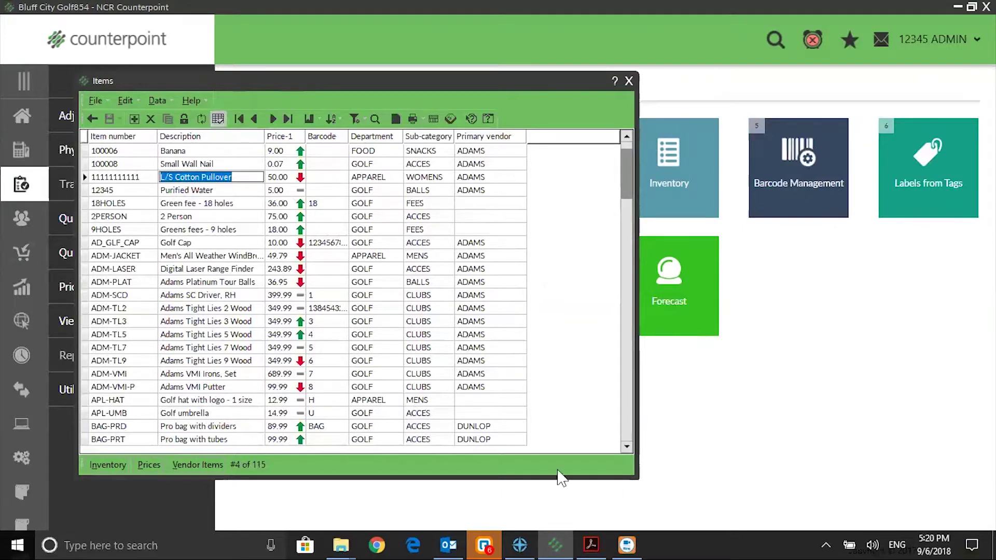
key(F8)
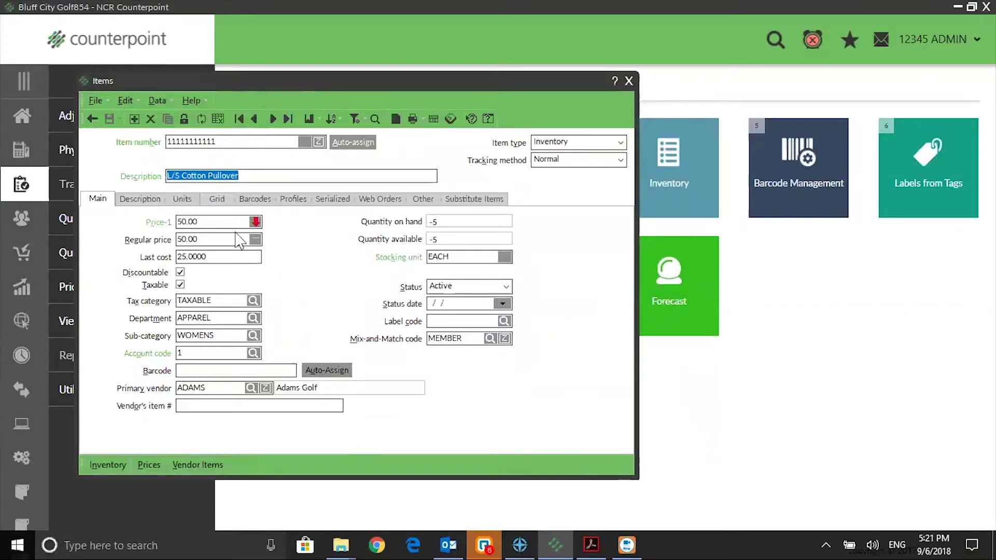
Try Price-1 values of 60, 75 and 80 on the L/S Cotton Pullover to test its margin indicator
click(223, 222)
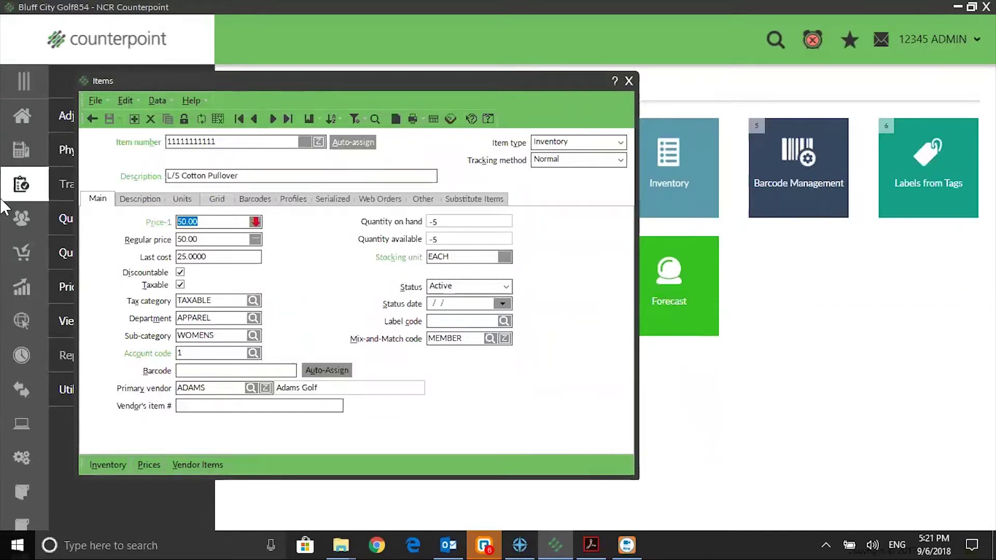
text(60)
text(.)
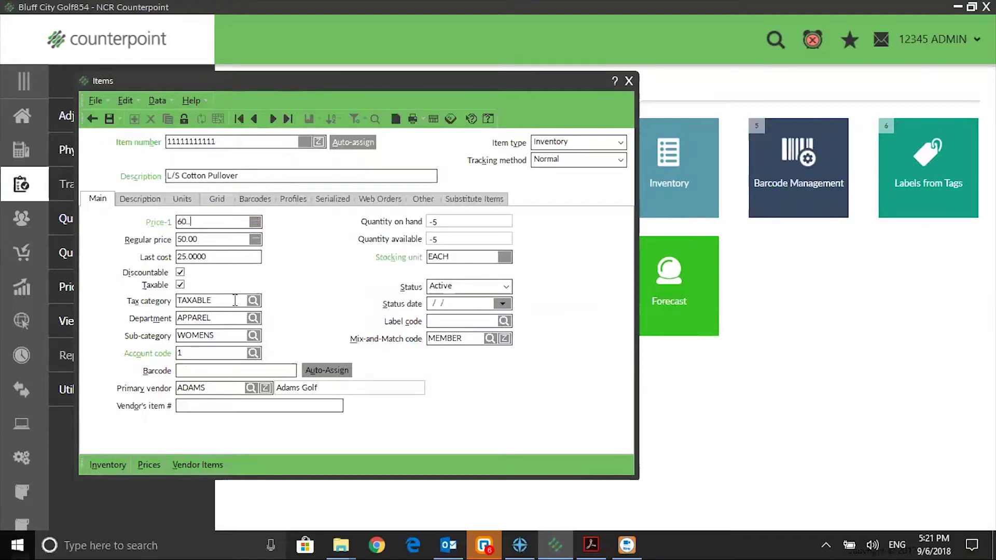
mouse_move(256, 227)
key(BackSpace)
key(BackSpace)
key(BackSpace)
key(BackSpace)
text(75)
key(BackSpace)
key(BackSpace)
text(80)
Set the Price-1 of the L/S Cotton Pullover to 90.00
key(BackSpace)
key(BackSpace)
text(90.00)
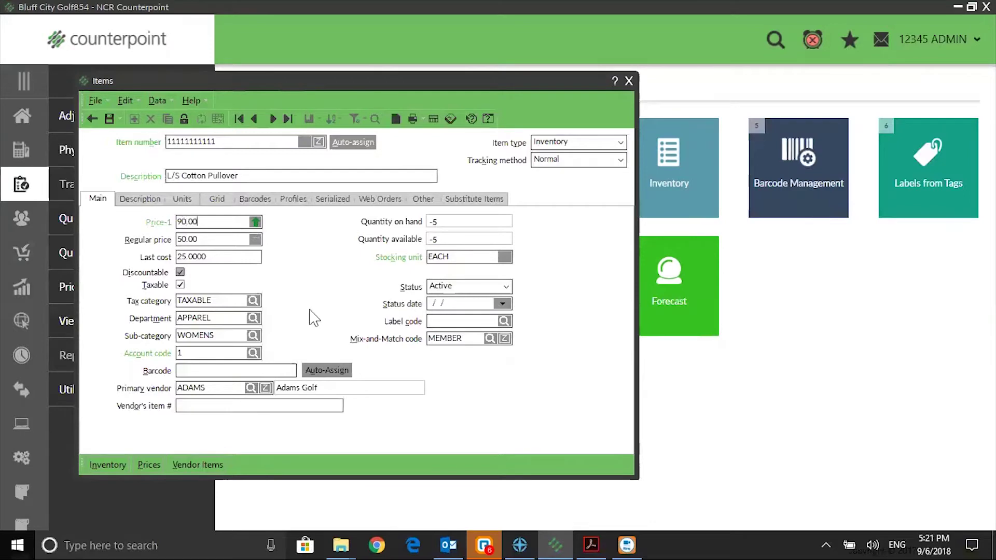